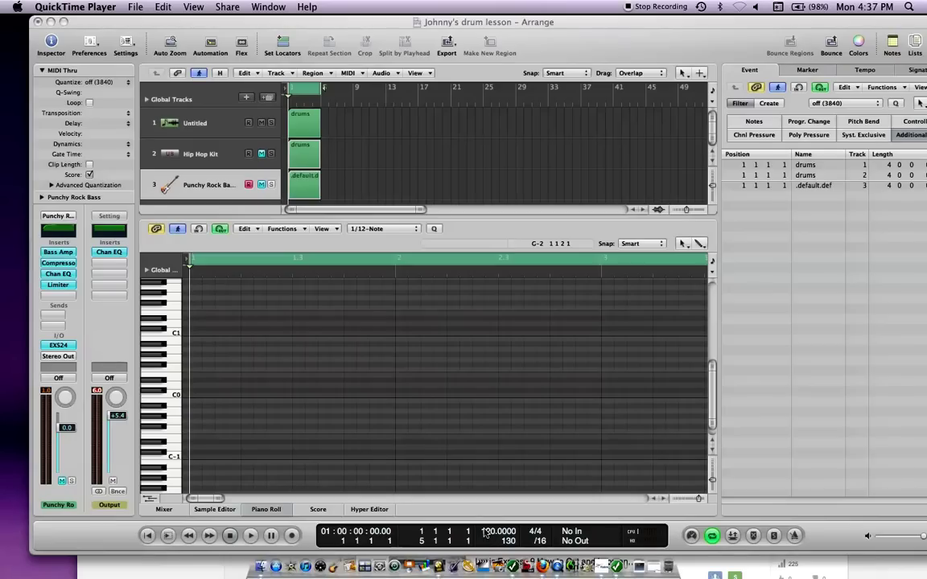
Step: Drag the transport tempo down from 130 to 120 BPM
drag(485, 533, 491, 535)
Step: Switch the metronome click on, start playback and raise the listening volume
click(793, 536)
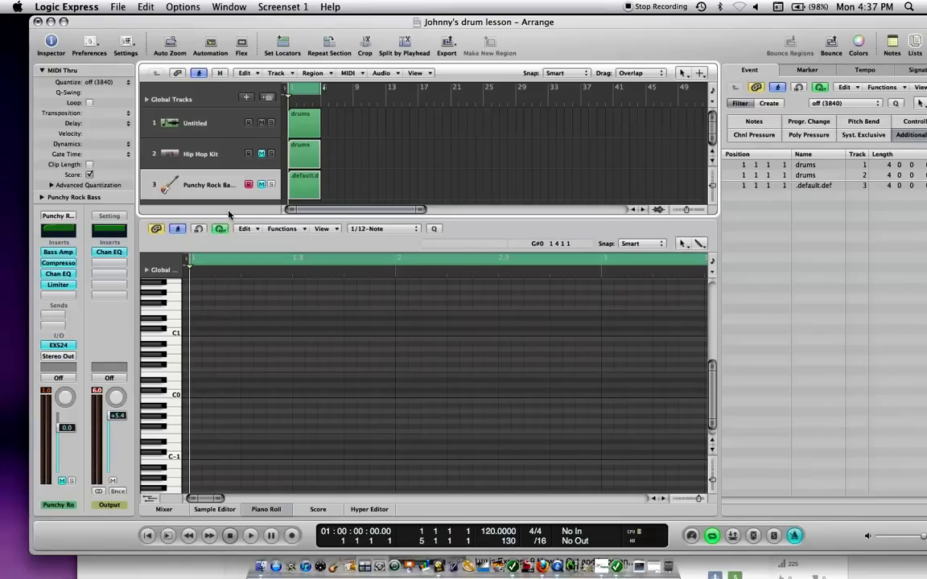
key(space)
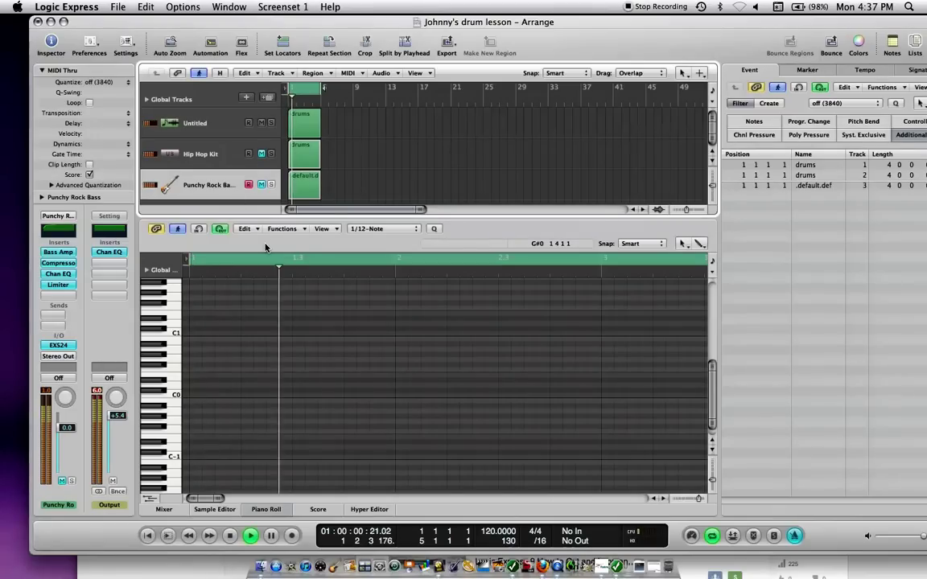
key(XF86AudioRaiseVolume)
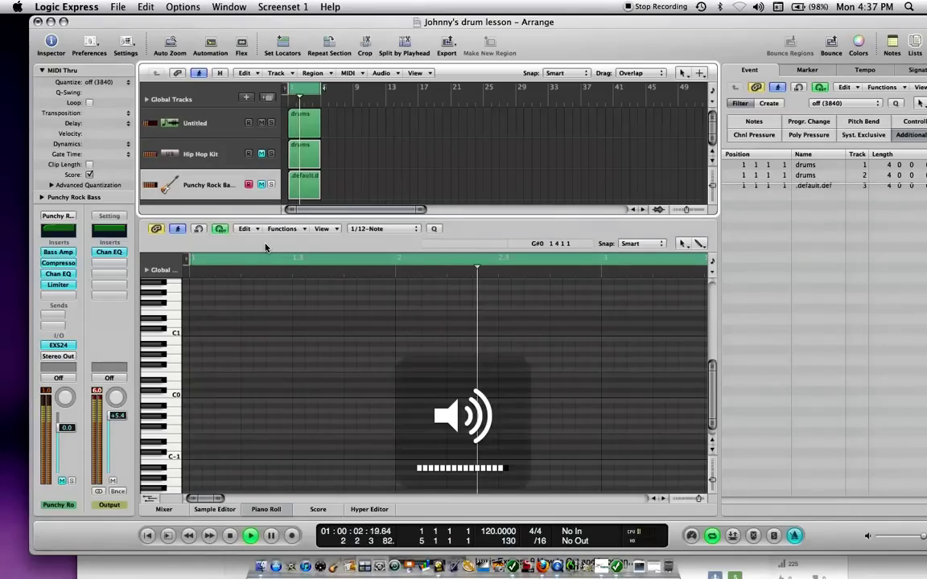
key(space)
Step: Mute the Untitled track, replay from the project start, and stop at bar 3
click(261, 122)
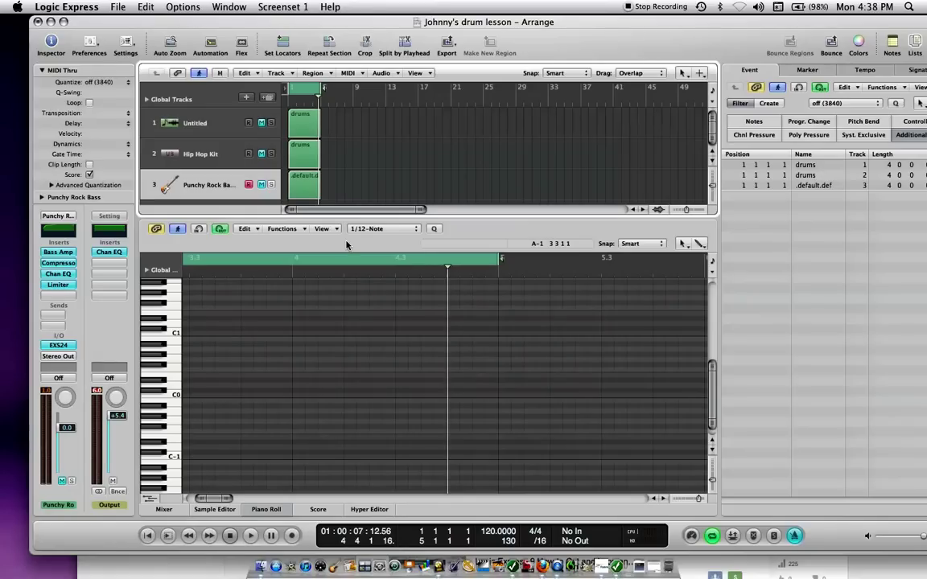
key(Return)
key(space)
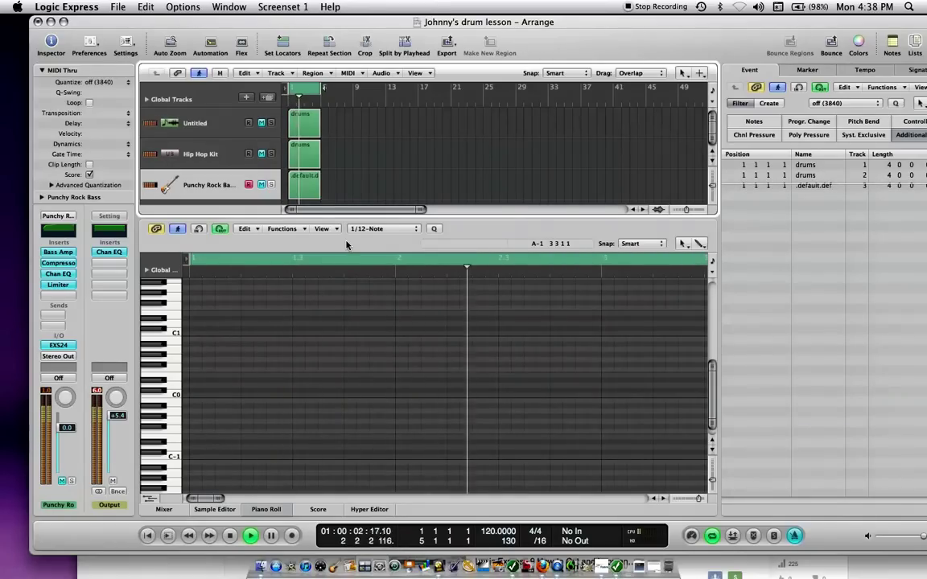
key(space)
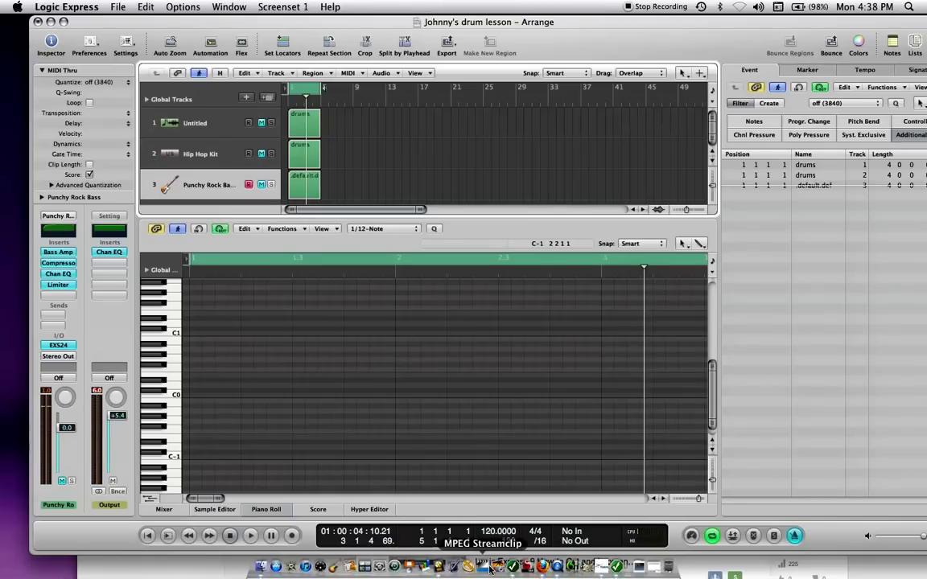
Step: Set the time signature numerator to 1 for 1/4, making regions 16 bars, and play from the start
double_click(533, 532)
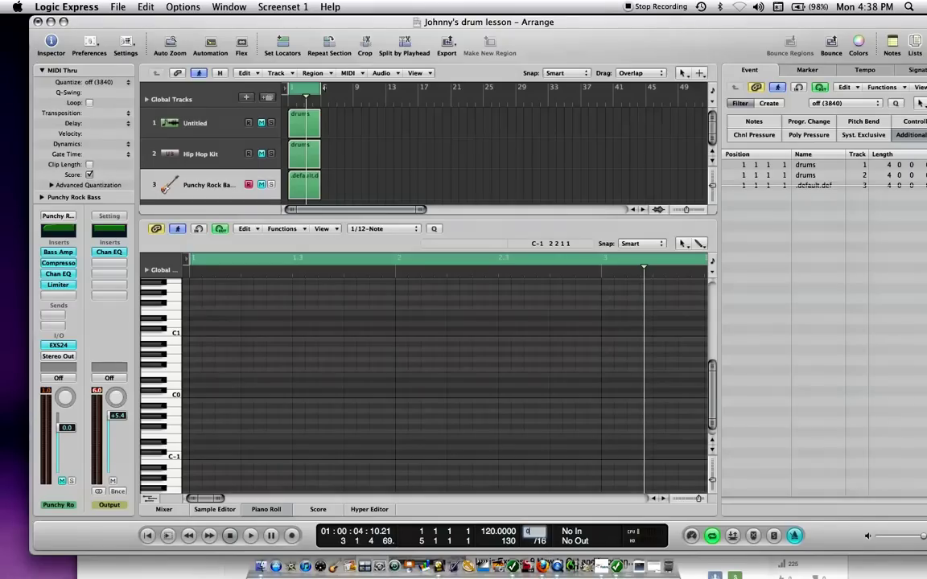
text(1)
key(Return)
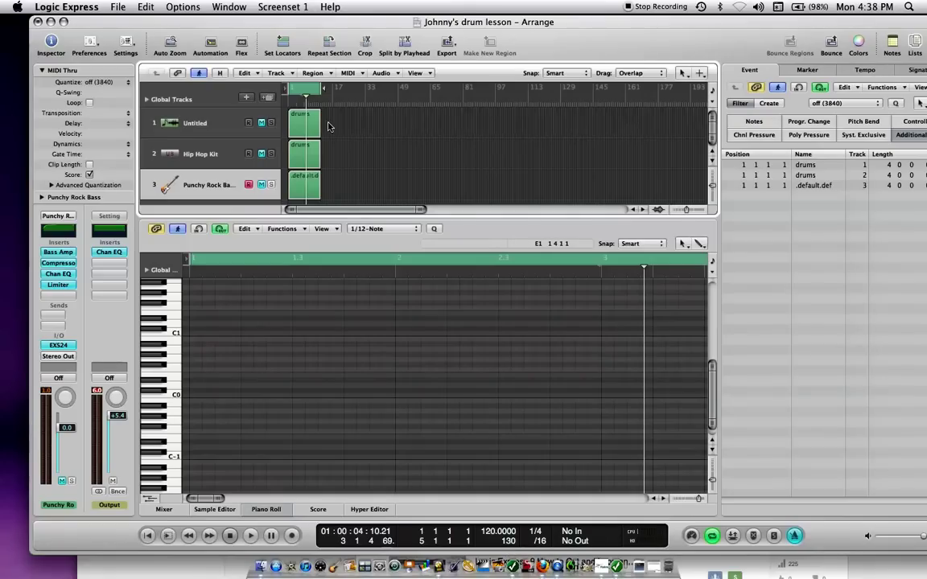
click(288, 103)
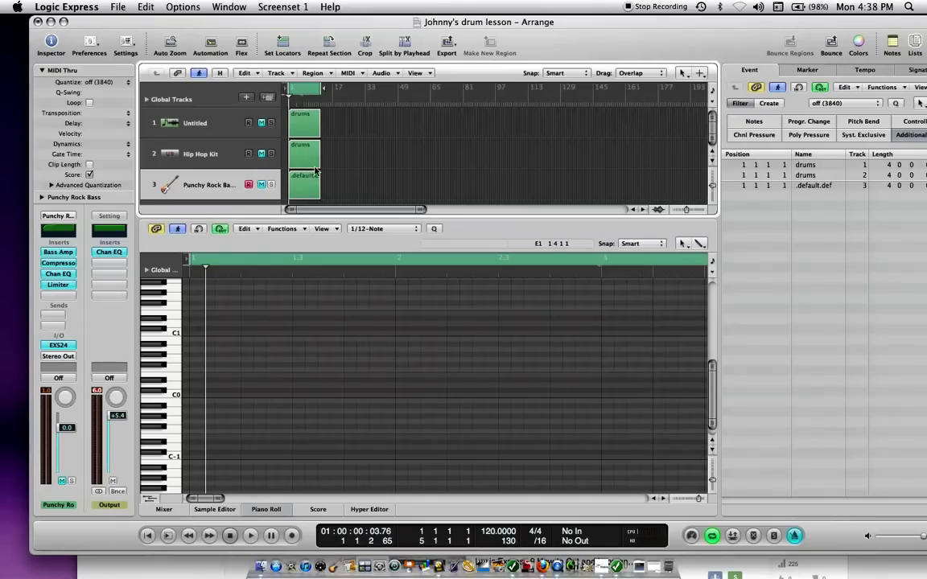
double_click(532, 533)
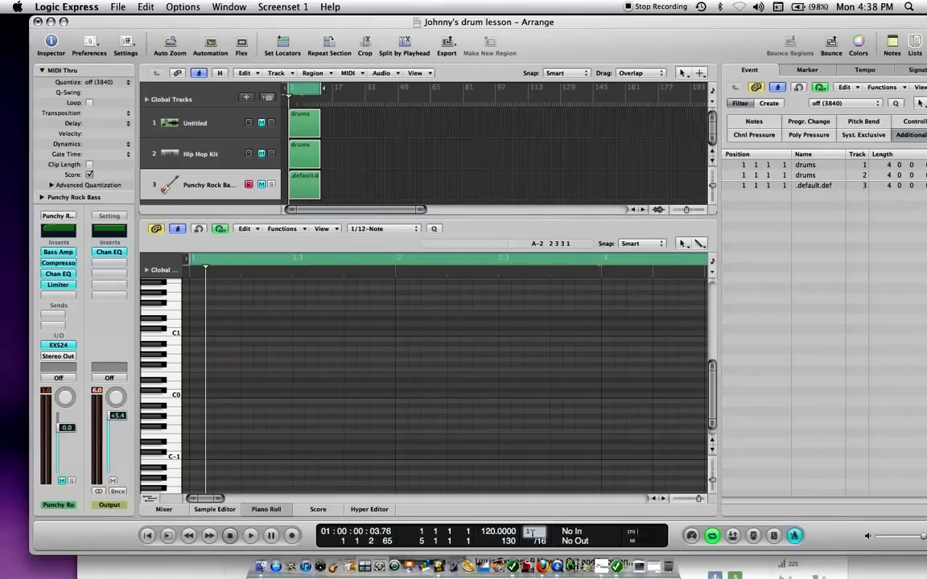
text(1)
key(Return)
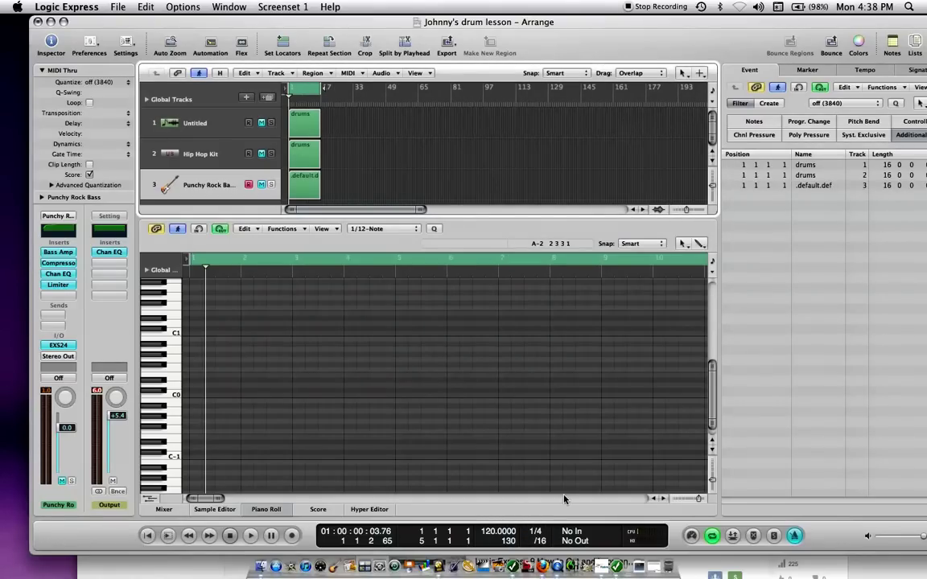
key(space)
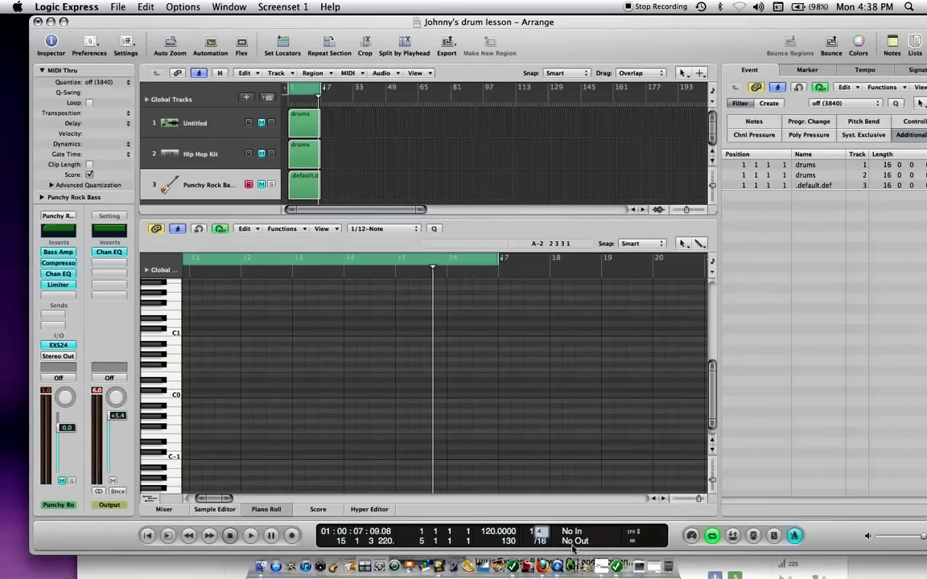
Step: Change the time signature to 1/8, zoom out, and play from bar 1
drag(539, 531, 539, 515)
key(ctrl+Left)
drag(318, 107, 288, 103)
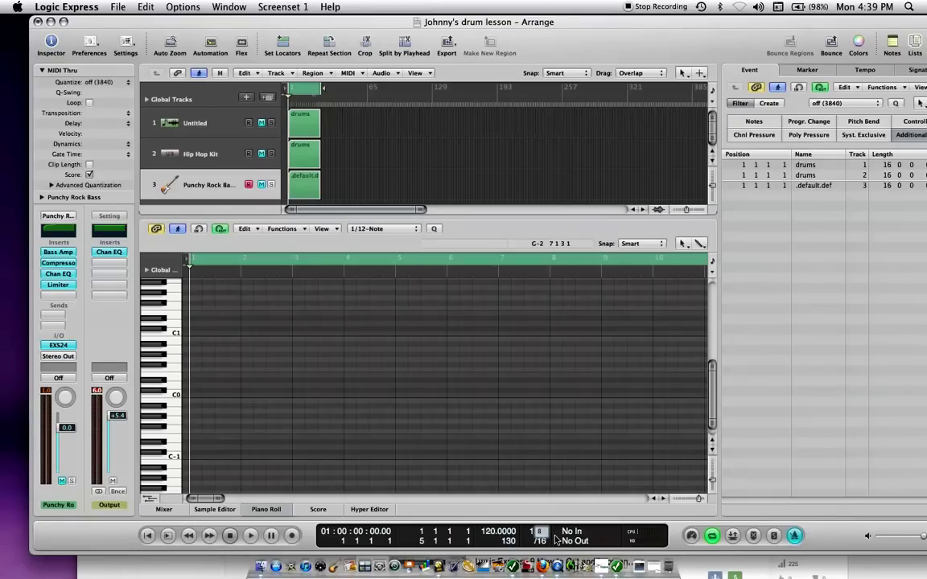
key(Return)
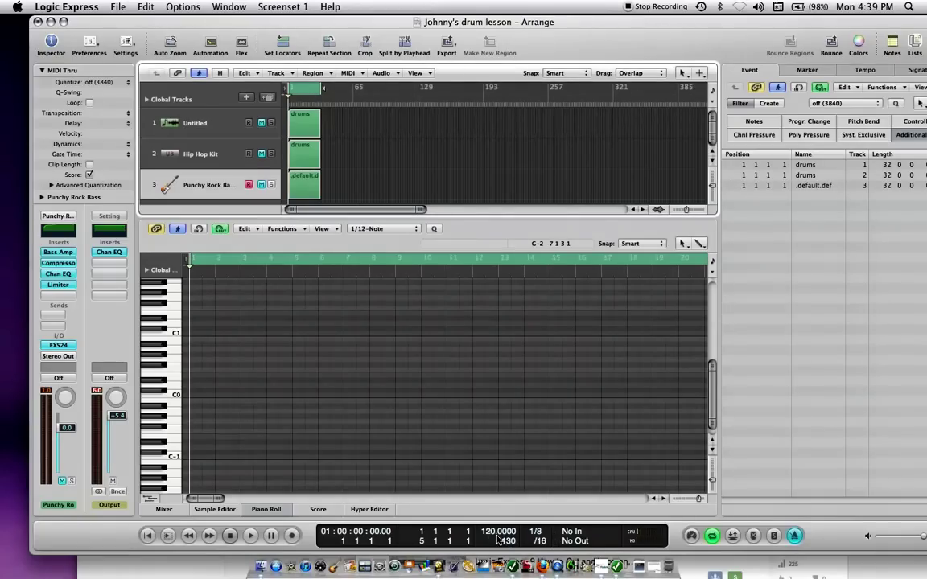
key(space)
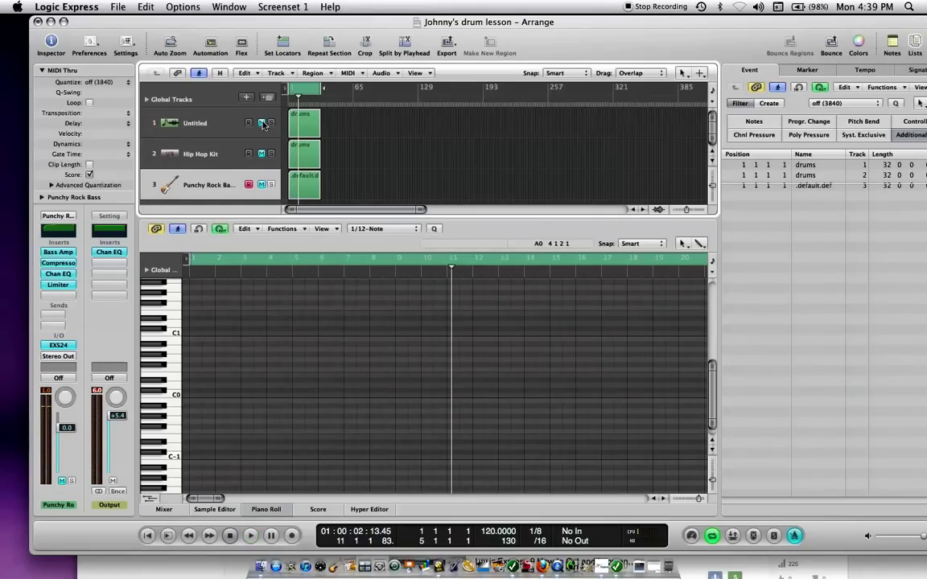
Step: Replay from bar 1 with the Untitled track muted, stop at bar 23, and open the Track menu
key(Return)
key(space)
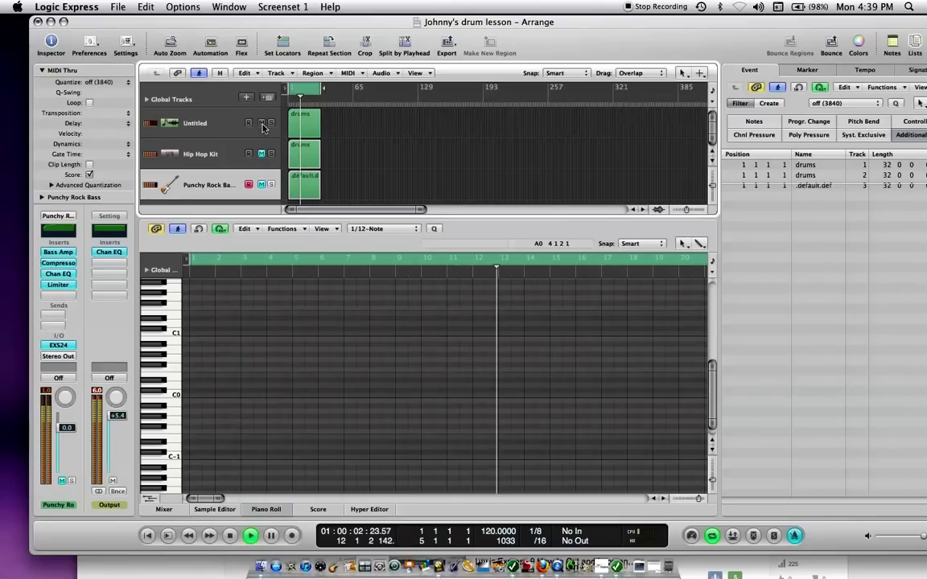
click(261, 123)
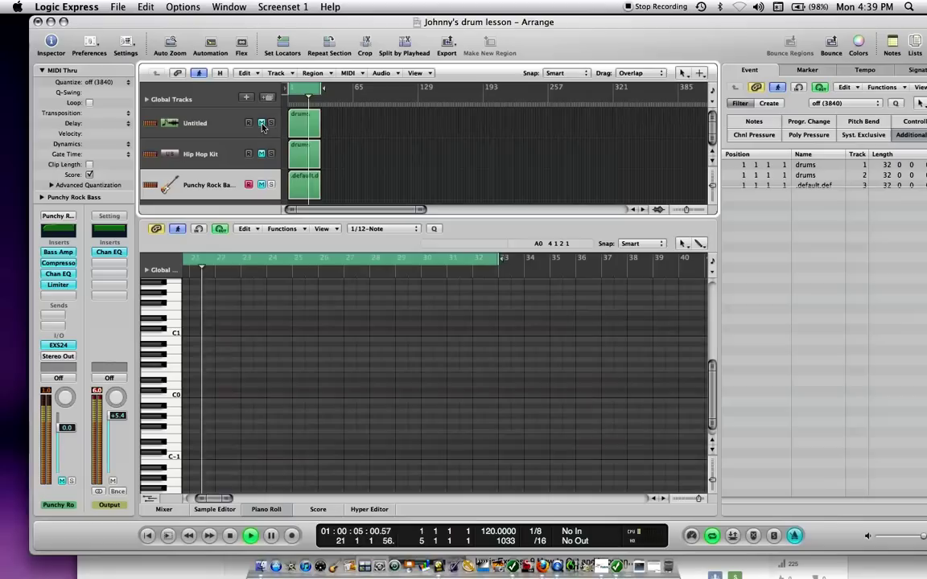
key(space)
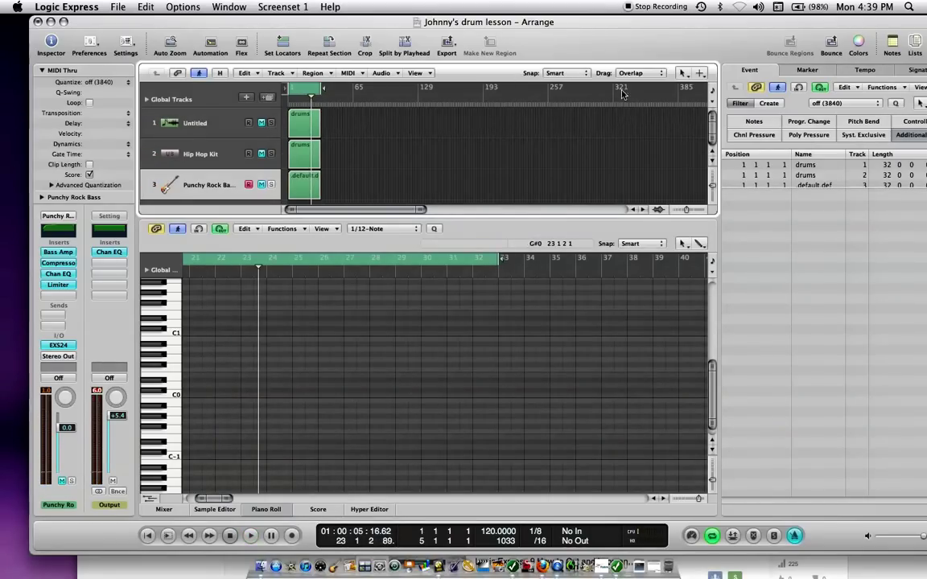
drag(711, 133, 711, 138)
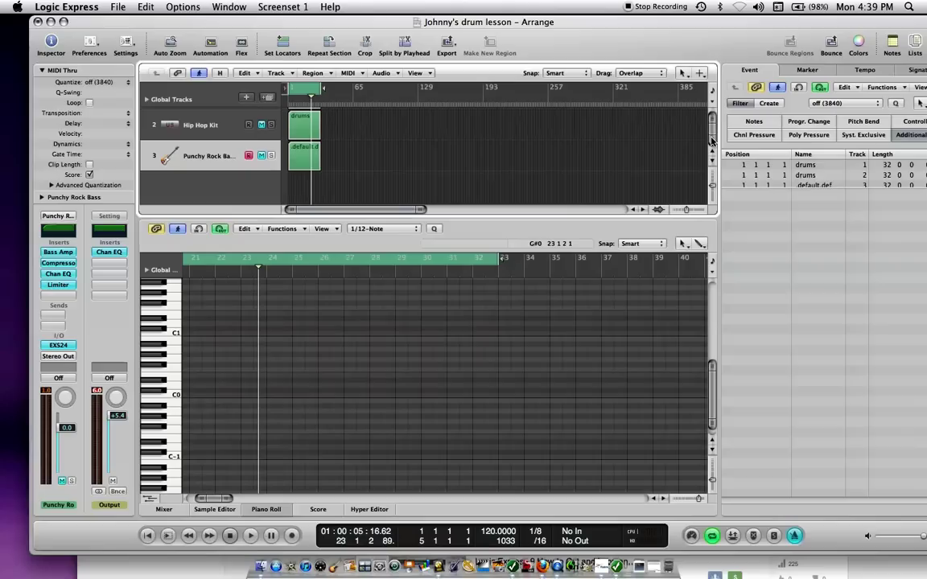
click(291, 74)
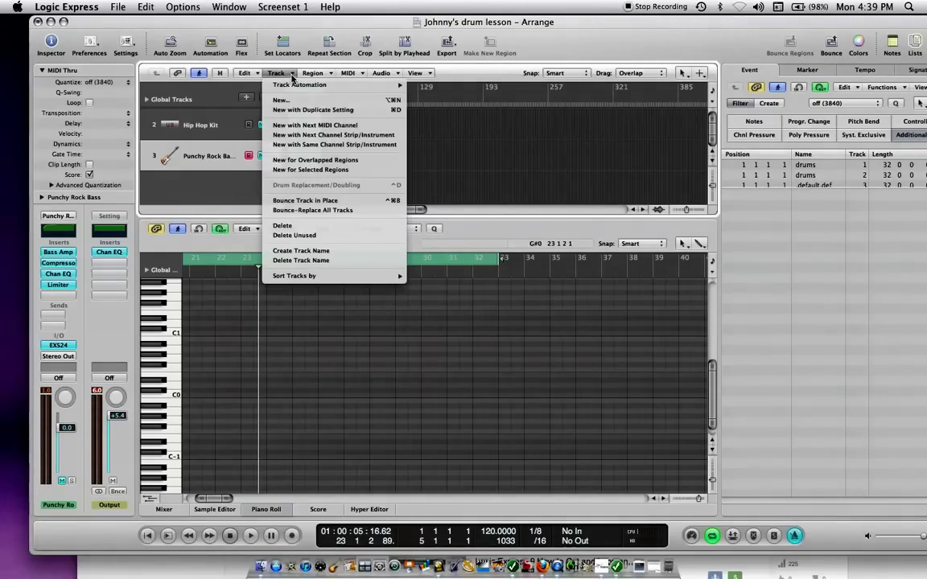
Step: Add a new mono audio track, Audio 1, as track 4 via Track > New
click(286, 101)
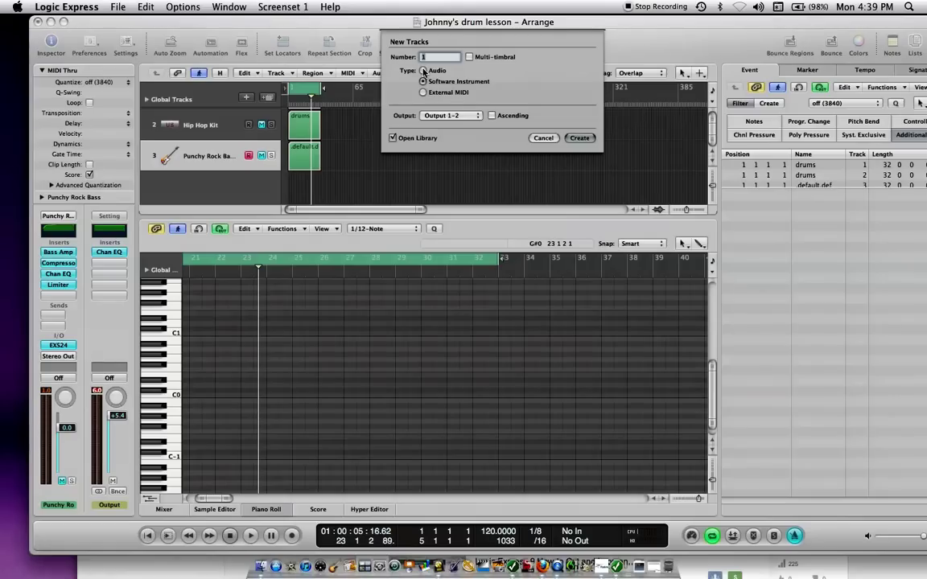
click(423, 71)
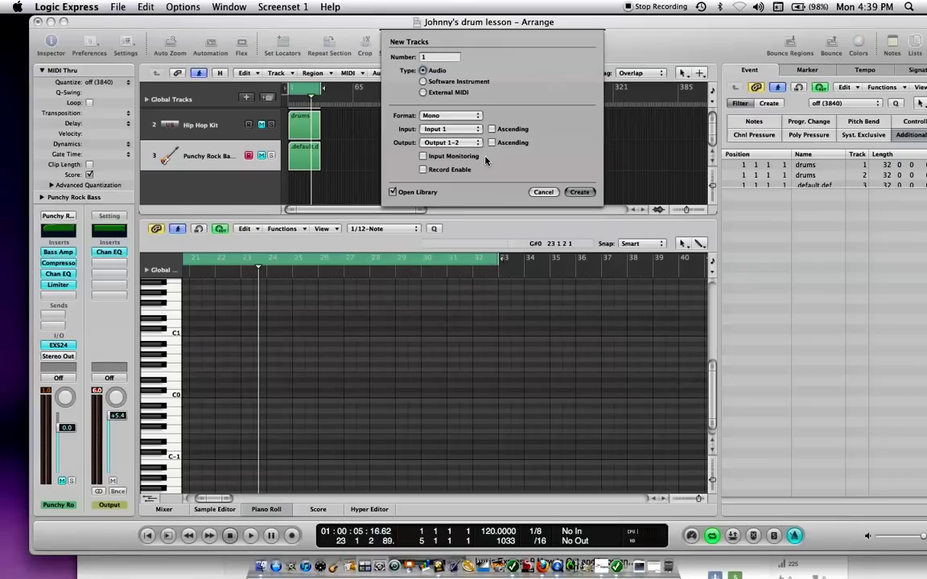
click(581, 194)
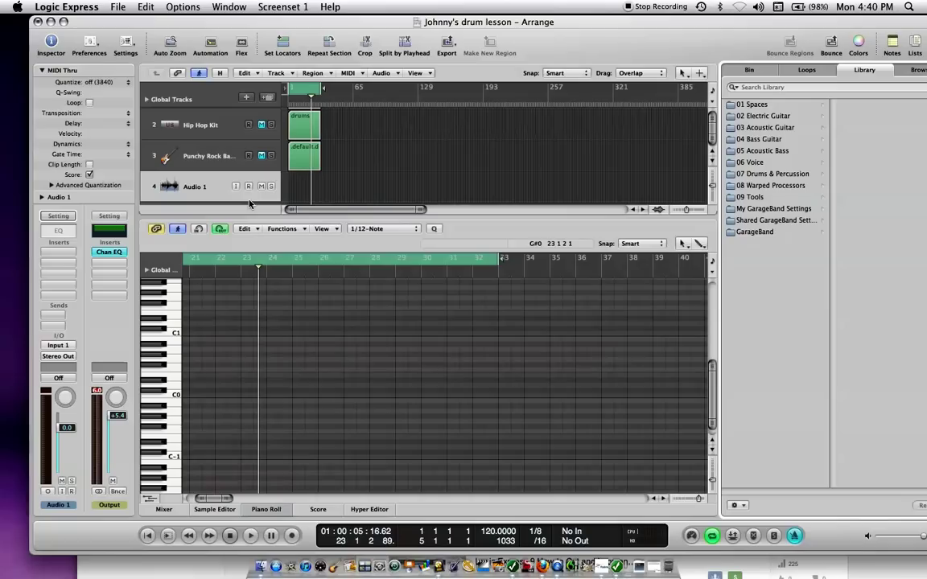
Step: Record-arm Audio 1, return the playhead to bar 1, and open the Settings menu
click(248, 186)
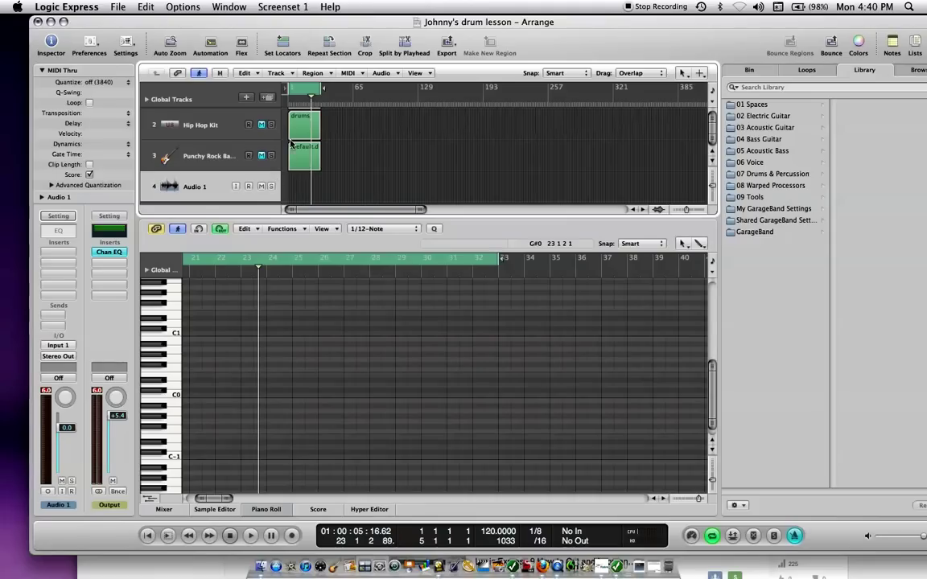
key(Return)
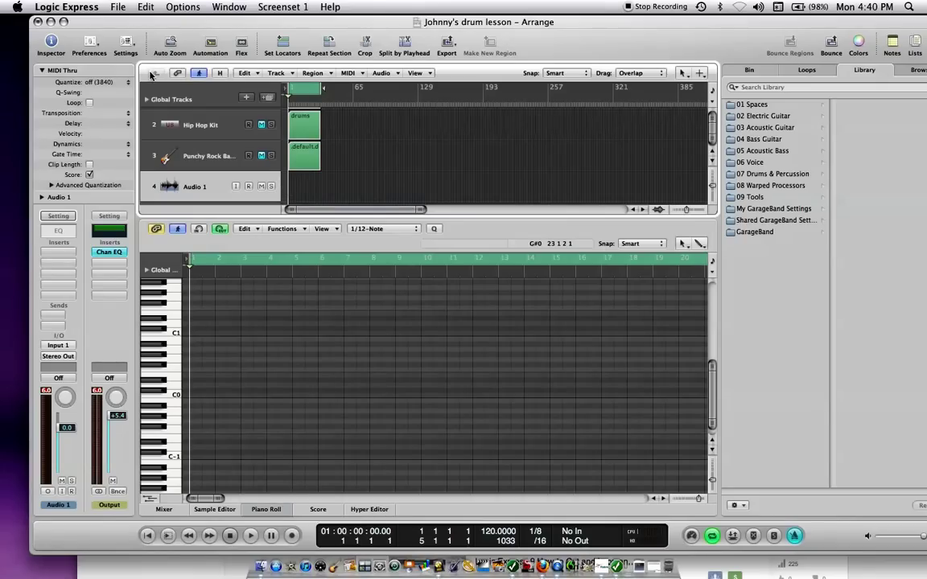
click(129, 45)
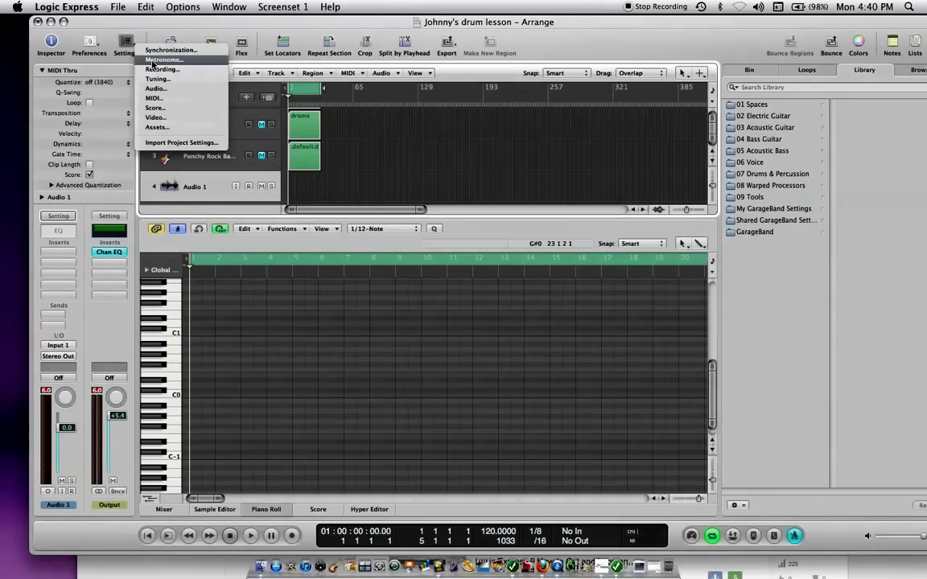
Step: Open Project Settings on the Metronome page with the software click enabled
click(153, 62)
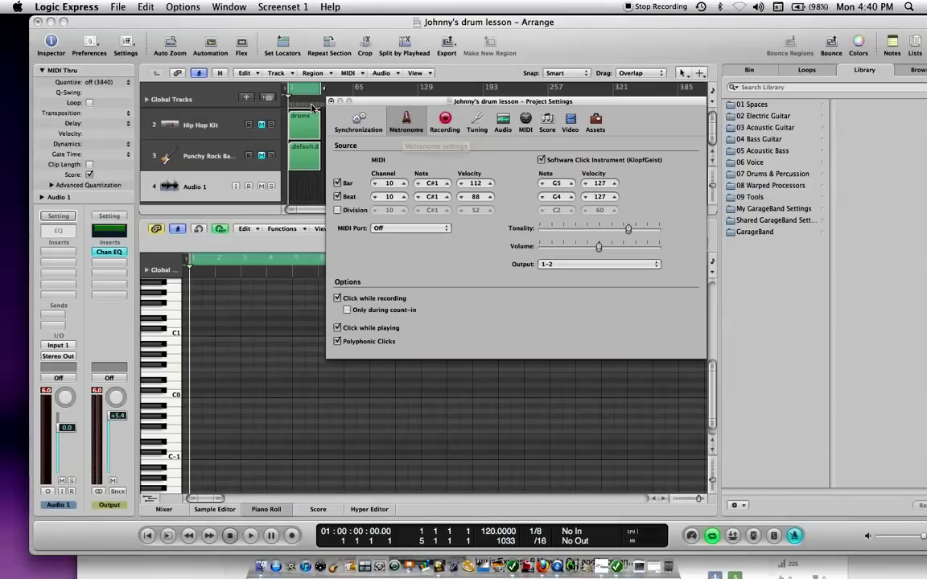
Step: Close Project Settings, review the Audio and General preferences, then close Preferences
click(330, 103)
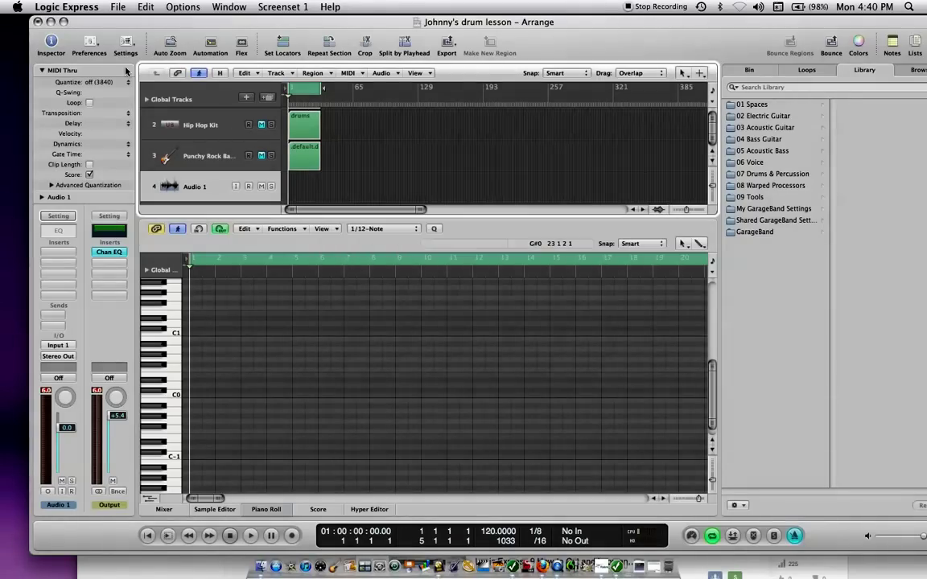
click(89, 45)
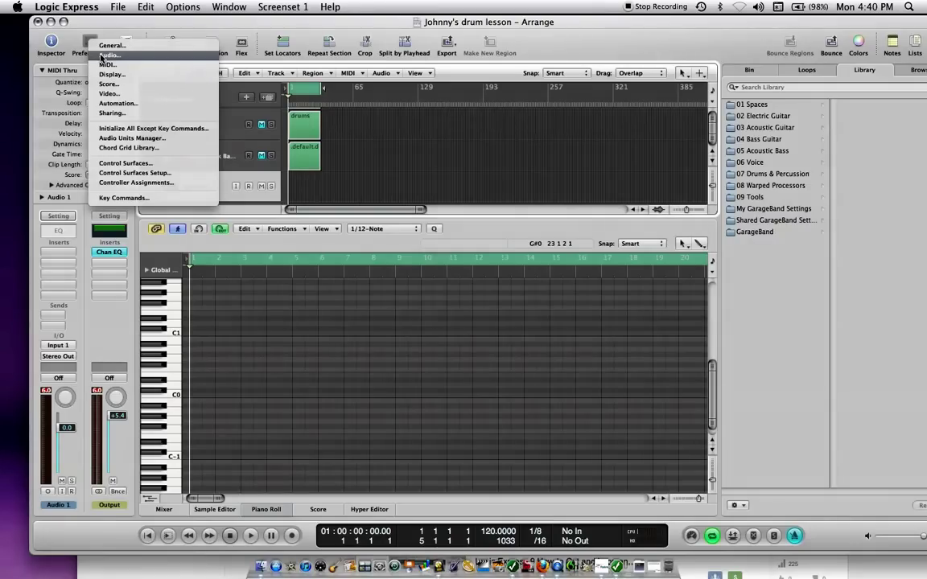
click(101, 56)
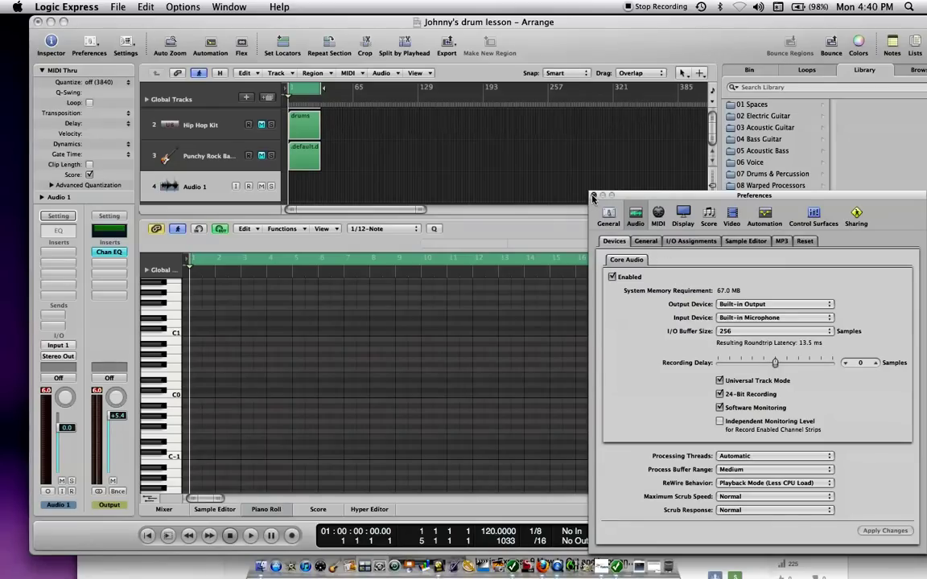
click(609, 216)
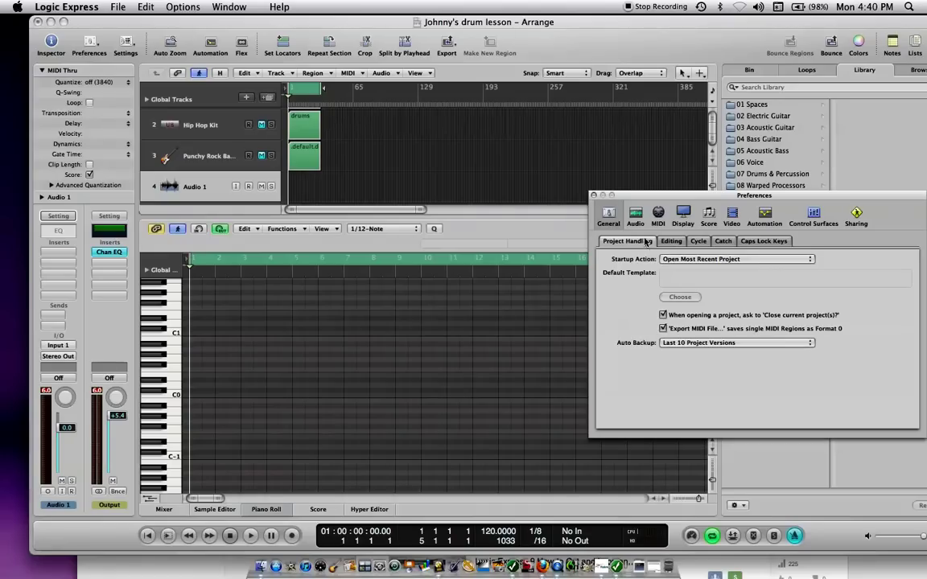
click(593, 196)
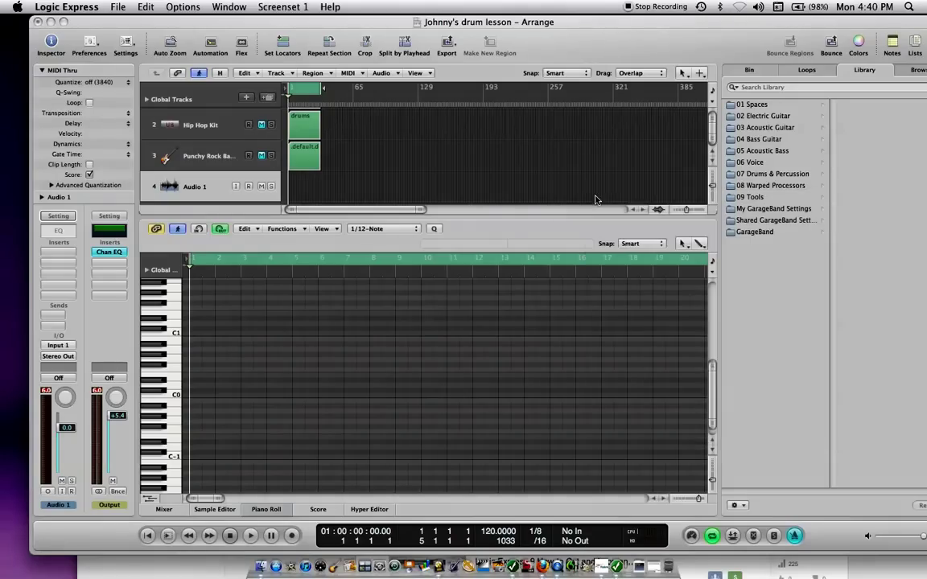
click(125, 40)
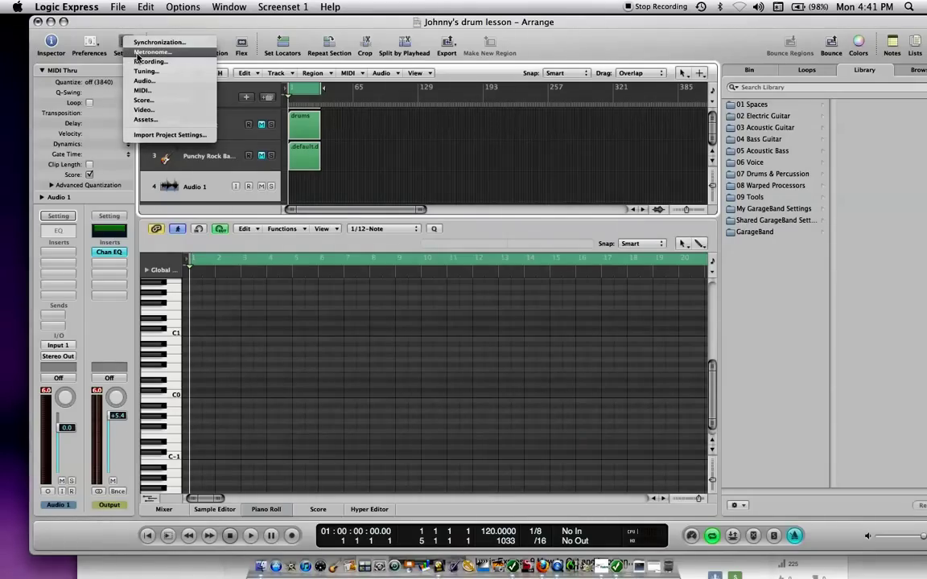
click(137, 53)
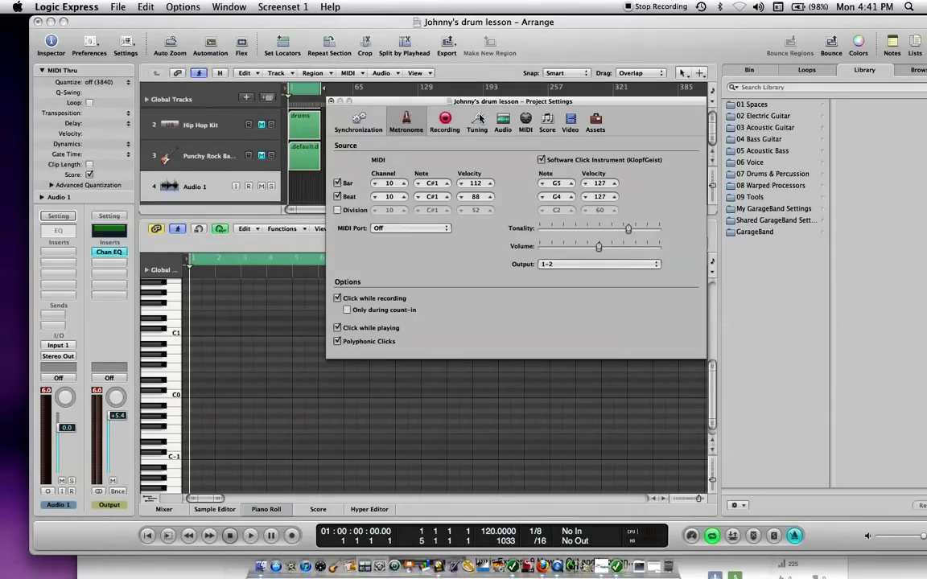
click(443, 123)
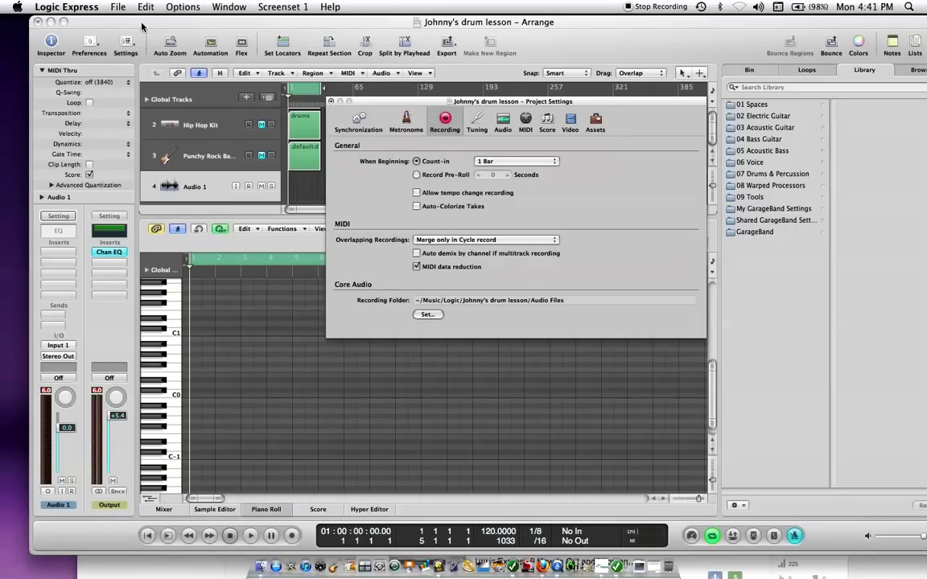
click(126, 45)
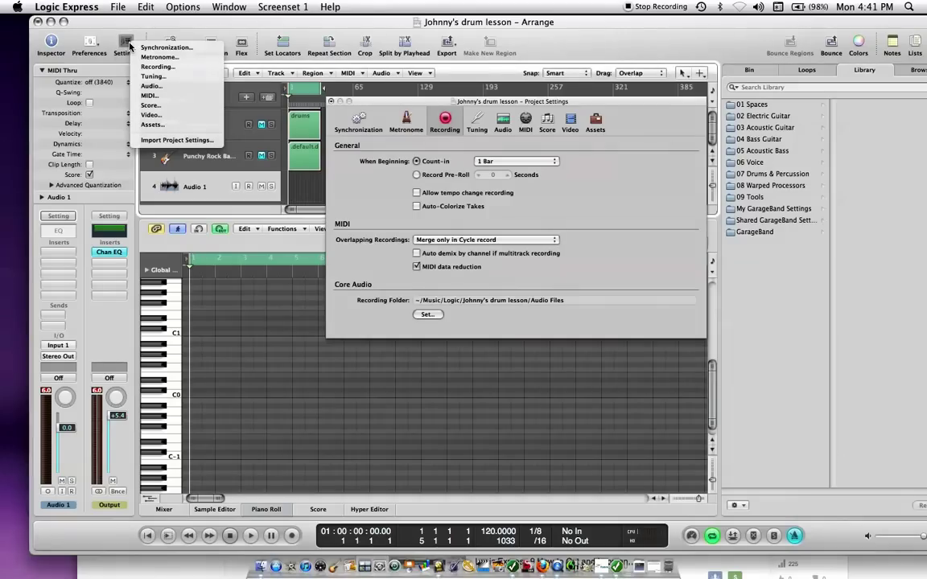
click(152, 57)
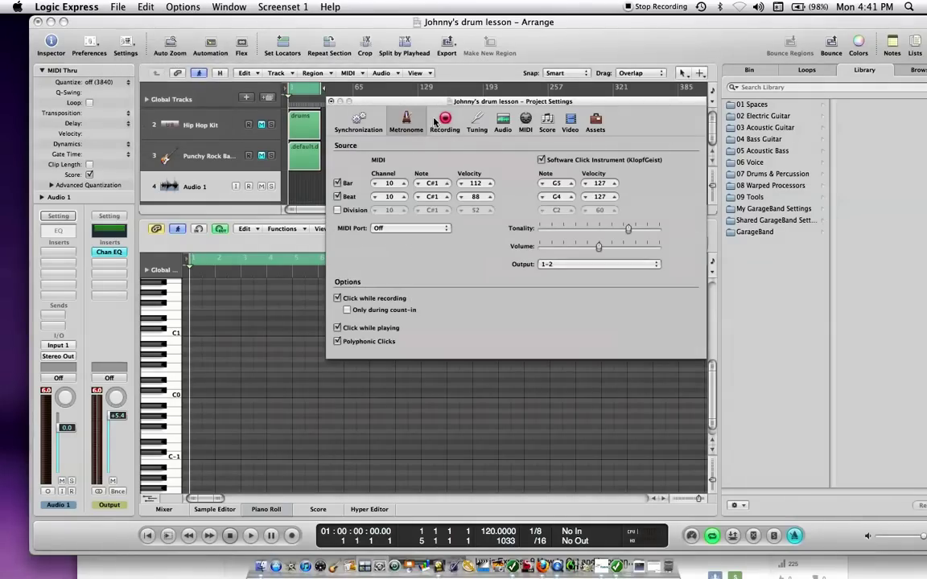
click(445, 123)
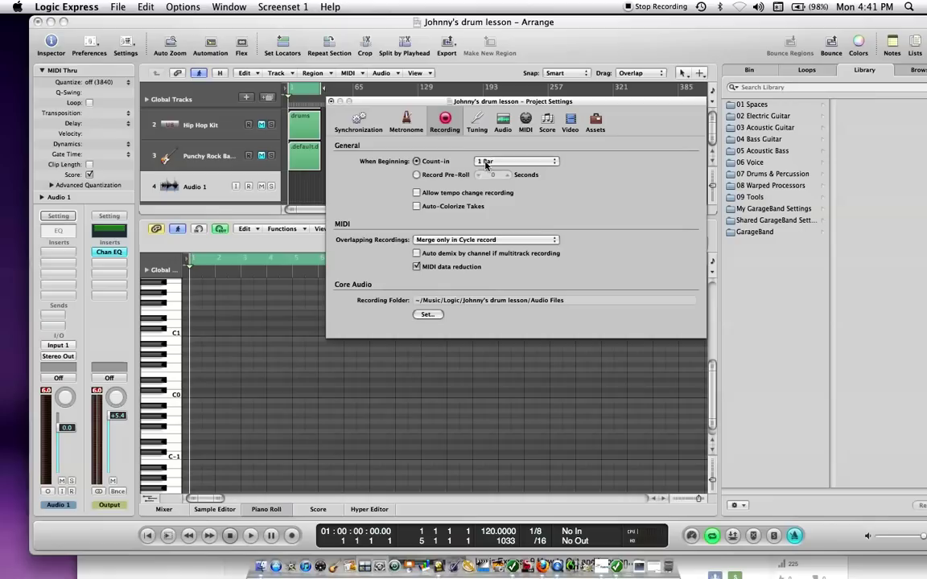
click(554, 164)
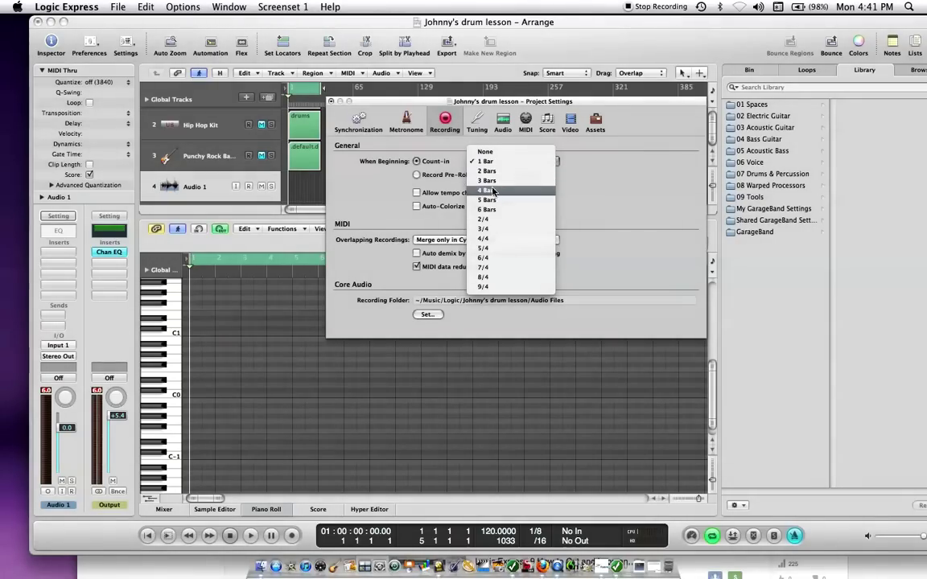
click(666, 174)
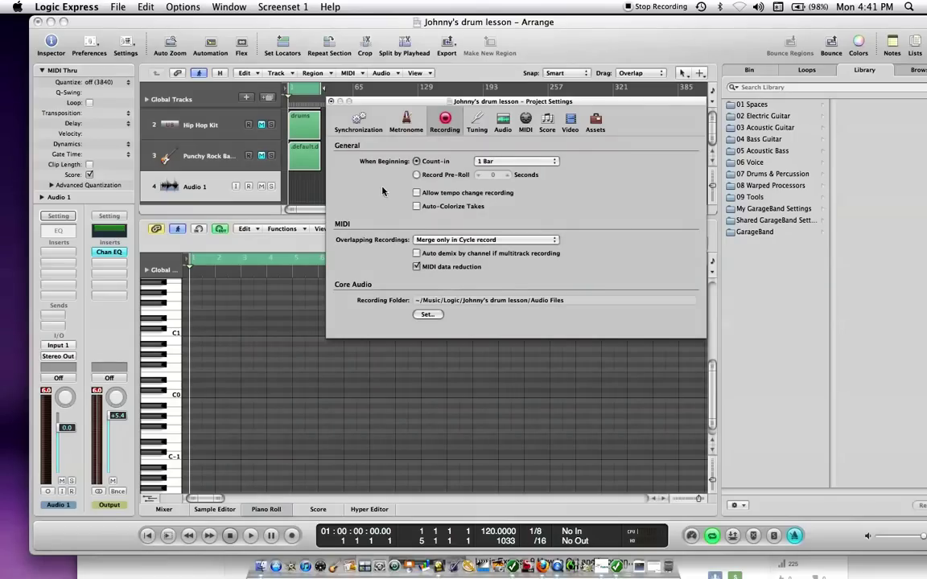
click(330, 102)
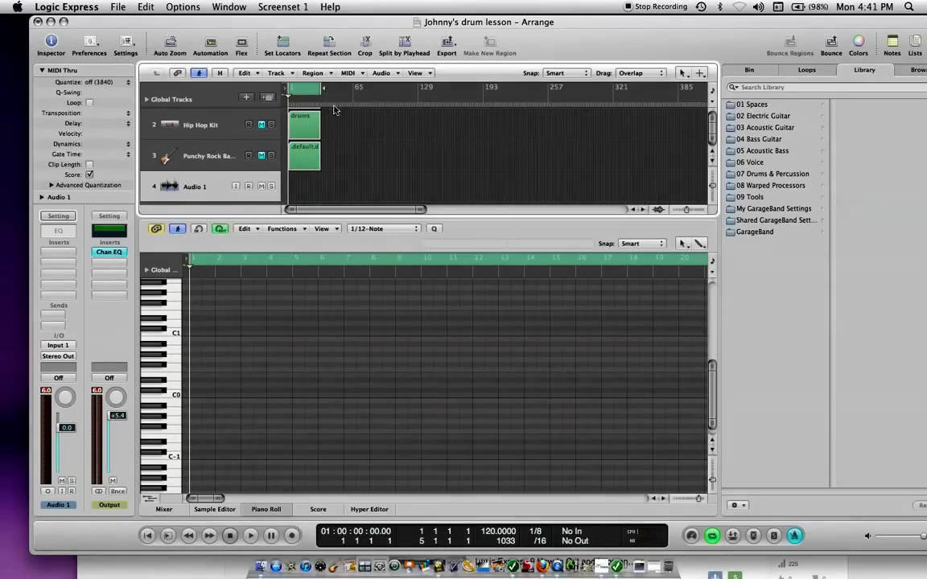
Step: Set the project tempo to 150 BPM
double_click(495, 532)
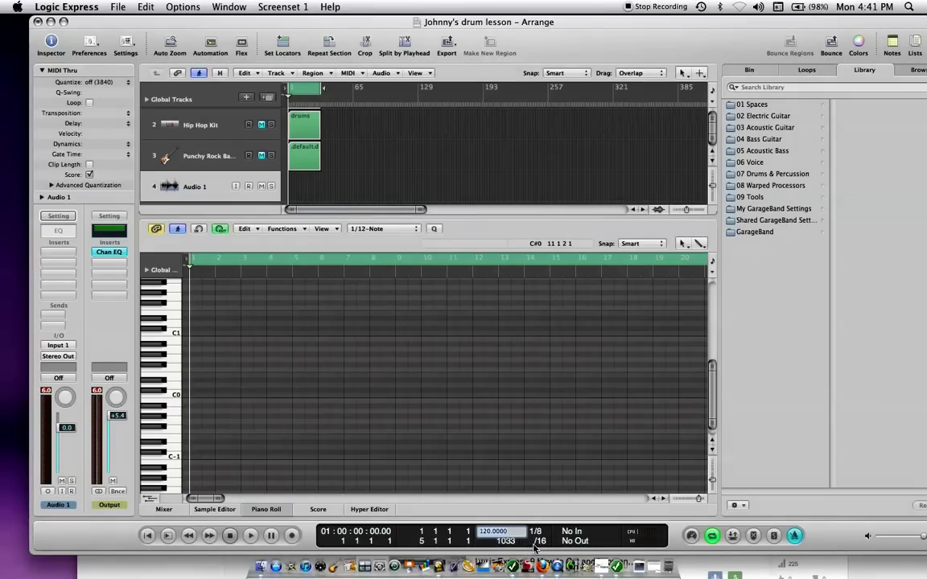
text(150)
key(Return)
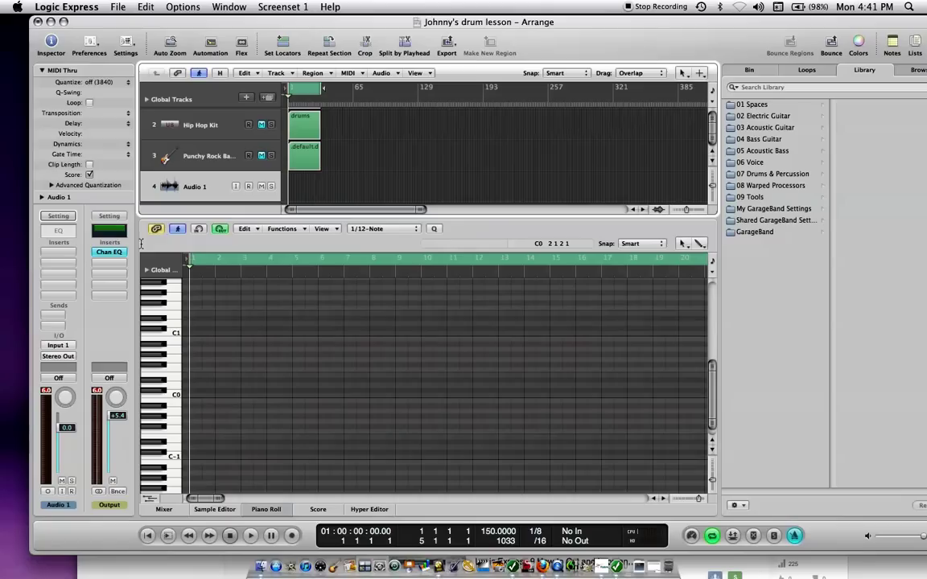
Step: Play the project briefly at the new tempo, stopping at bar 6
scroll(292, 188, up, 1)
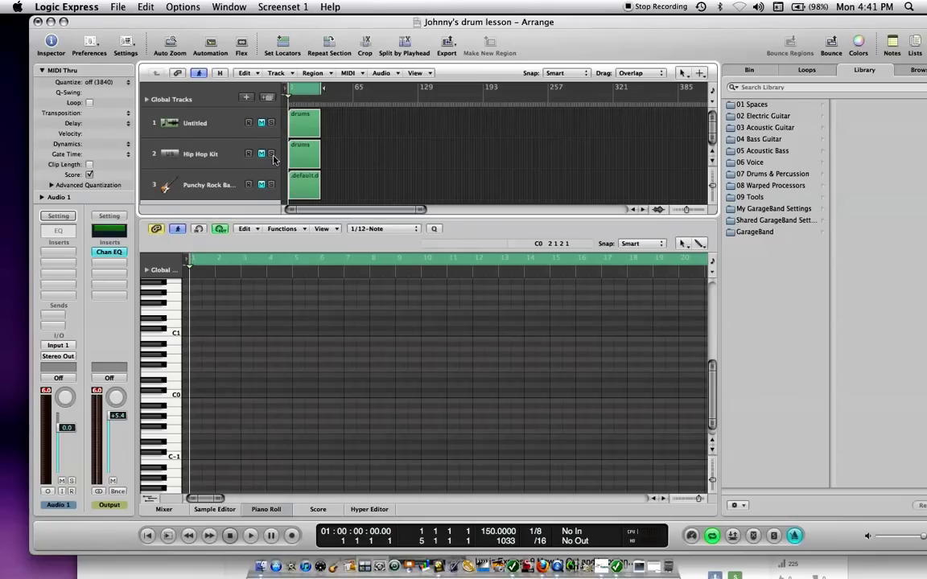
key(space)
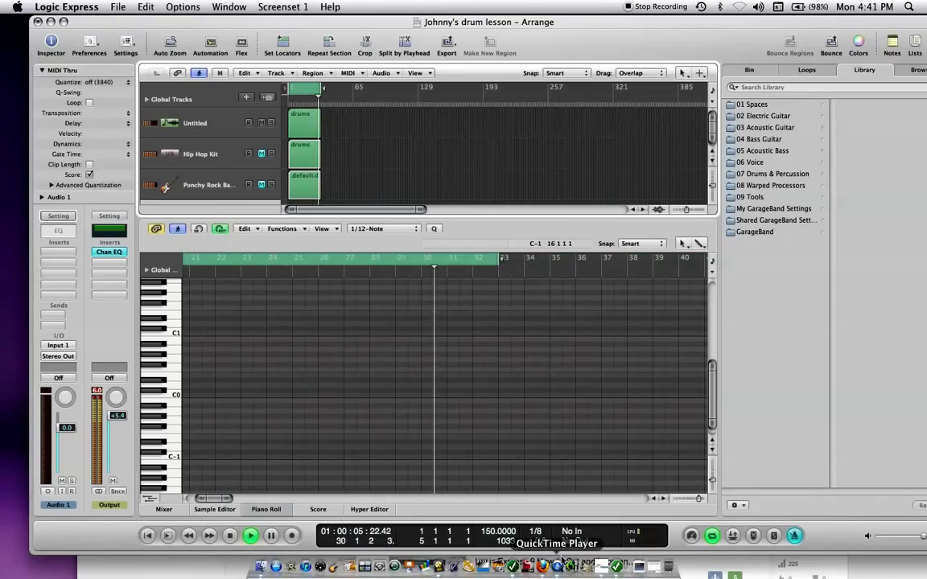
key(space)
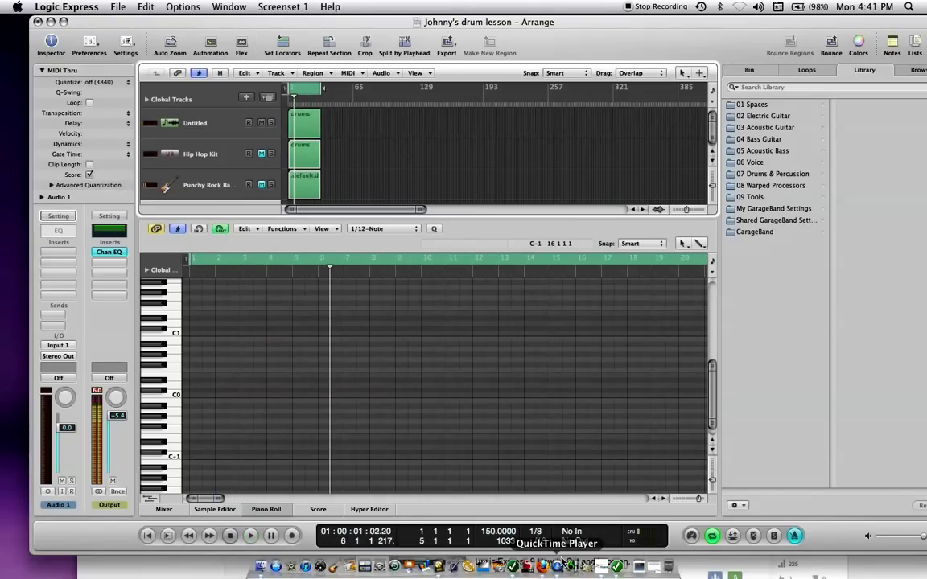
Step: Start playback at a 180 BPM tempo, then drop the tempo to 120 BPM mid-playback
double_click(491, 532)
text(18)
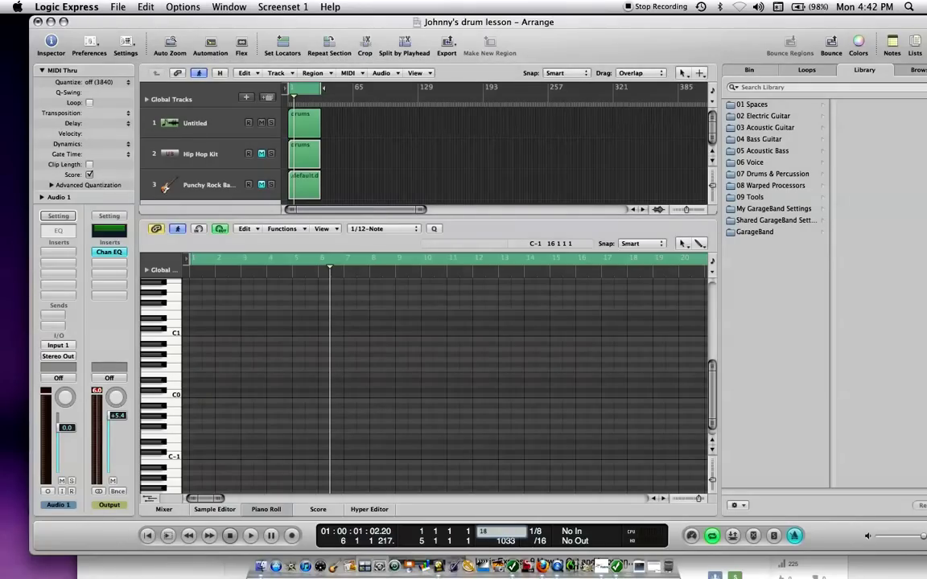
text(0)
key(Return)
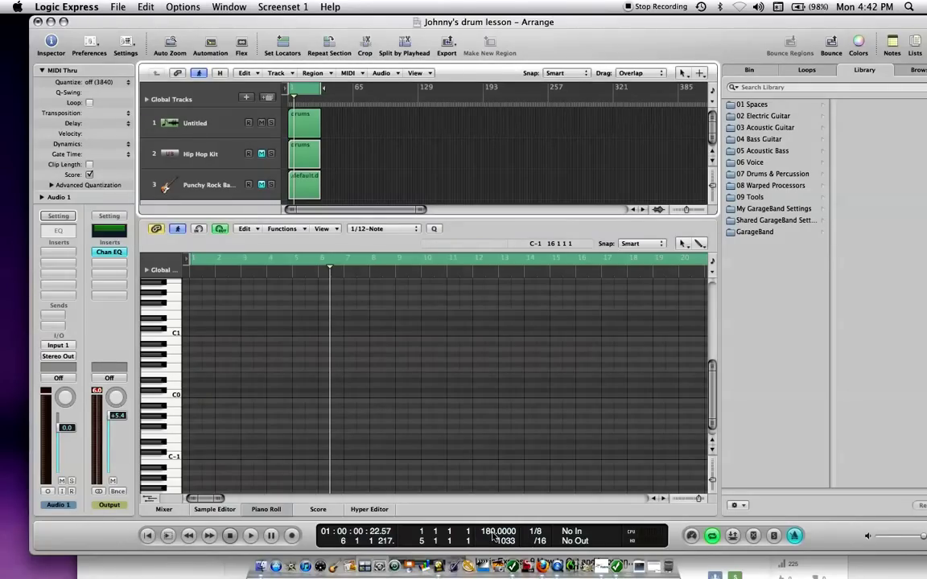
key(space)
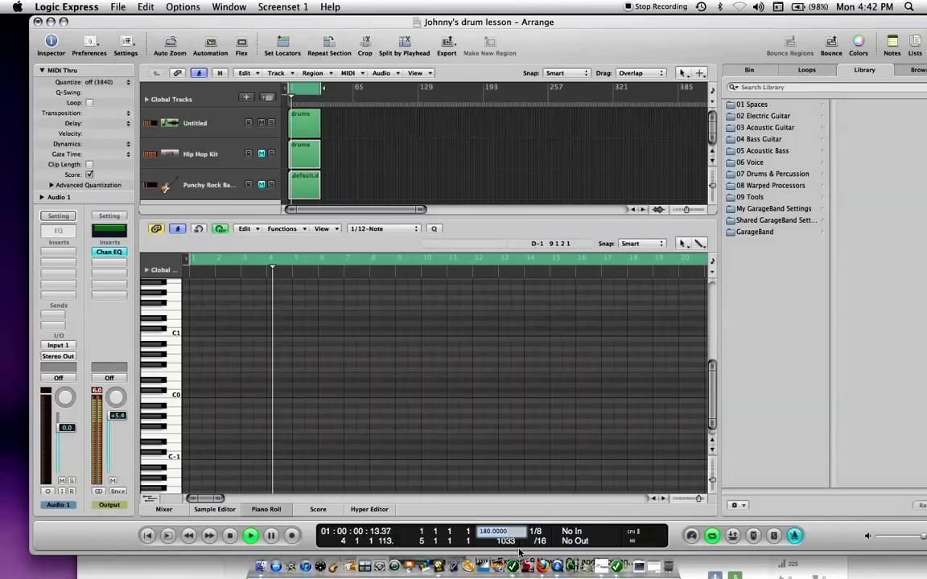
text(120)
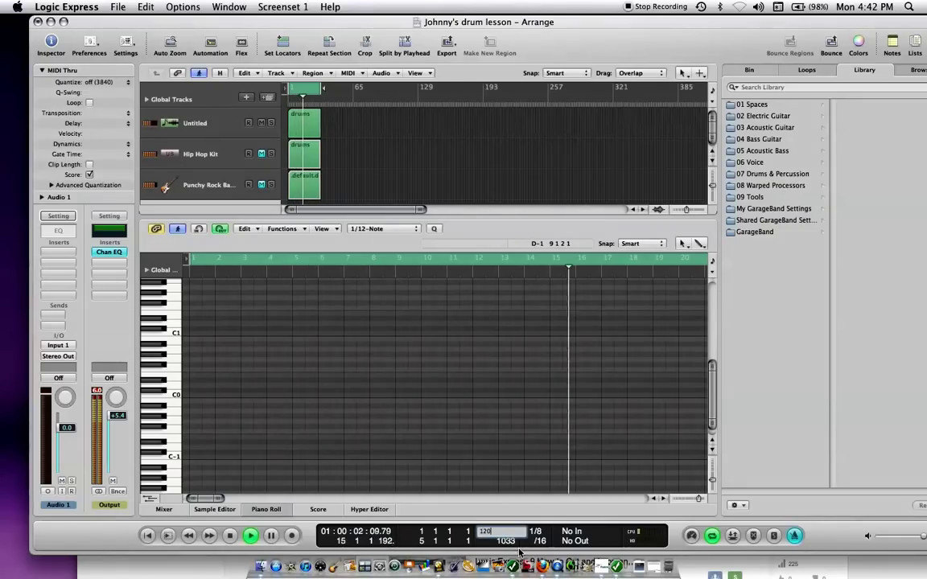
key(Return)
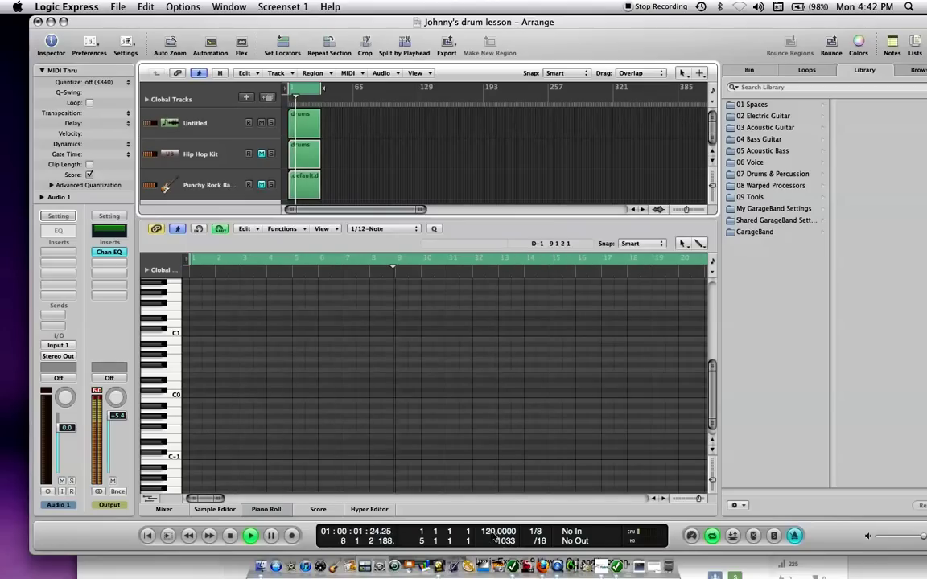
Step: Drag the tempo up to 131 while playing, stop at 118 BPM, and leave Cycle off
mouse_move(493, 536)
mouse_down()
mouse_move(493, 514)
mouse_move(493, 553)
mouse_move(493, 450)
mouse_move(498, 577)
mouse_move(485, 484)
mouse_move(489, 530)
mouse_up()
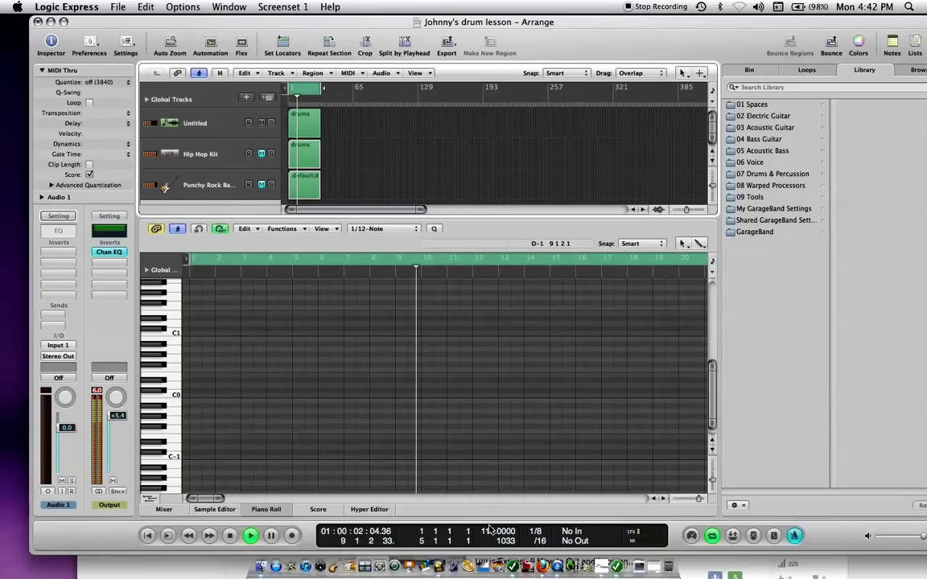
key(space)
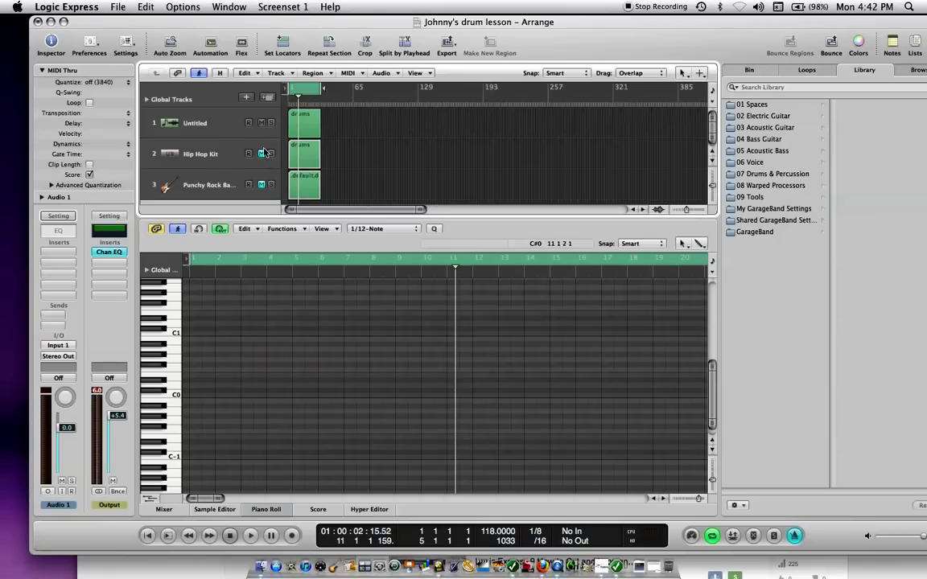
click(712, 537)
click(713, 536)
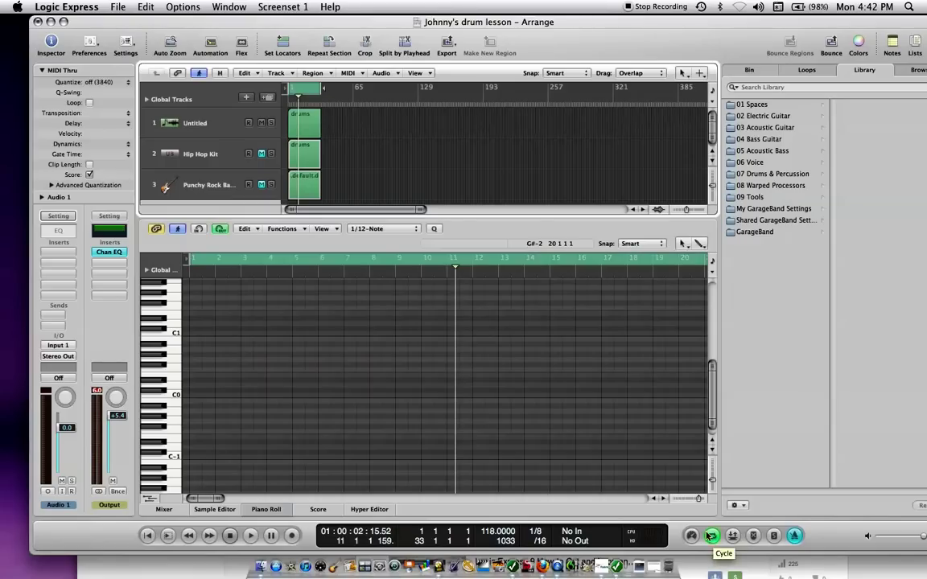
click(305, 93)
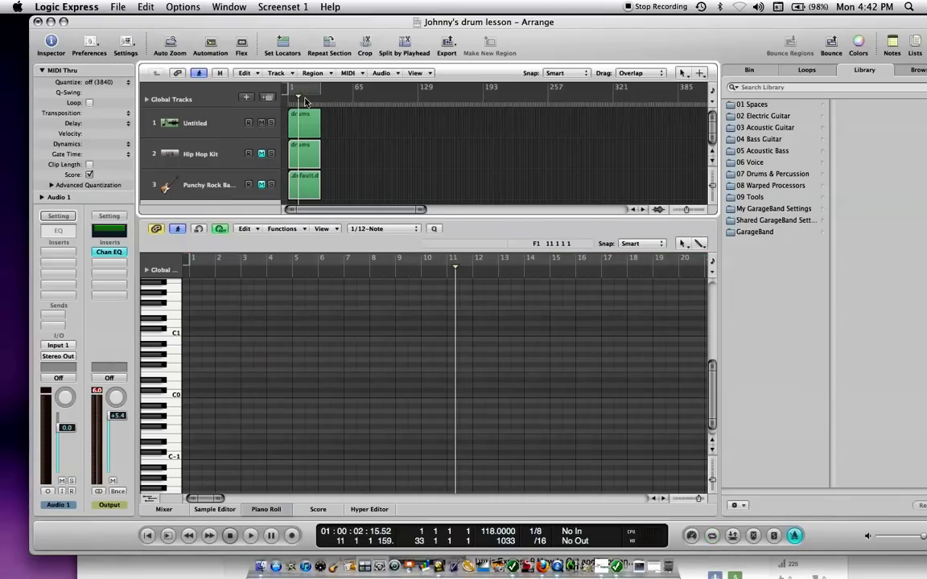